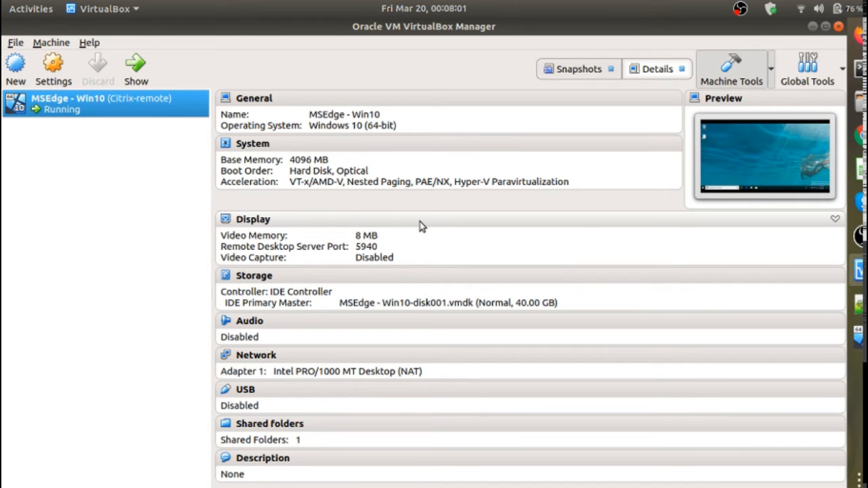
# - Display the running MSEdge - Win10 virtual machine in full-screen mode
pyautogui.click(859, 337)
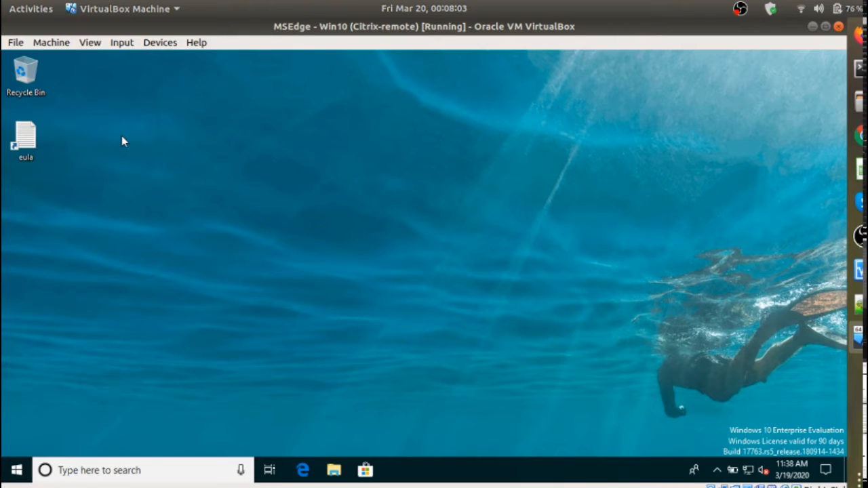
pyautogui.click(91, 42)
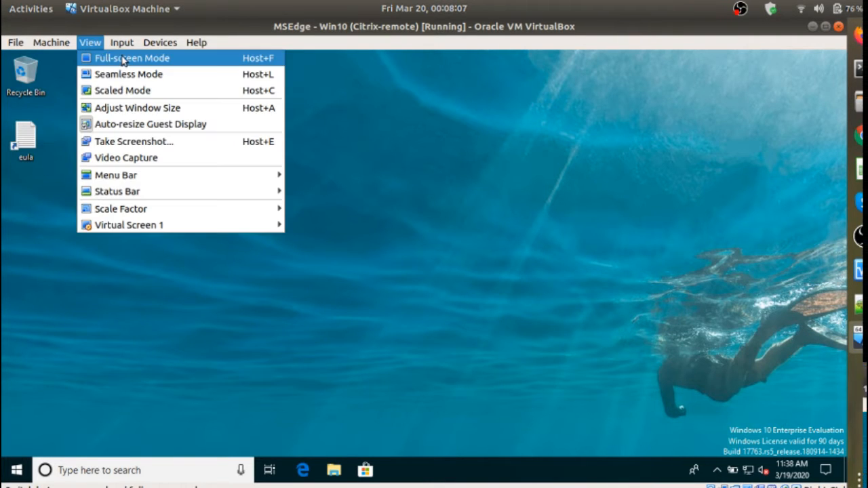
pyautogui.click(183, 59)
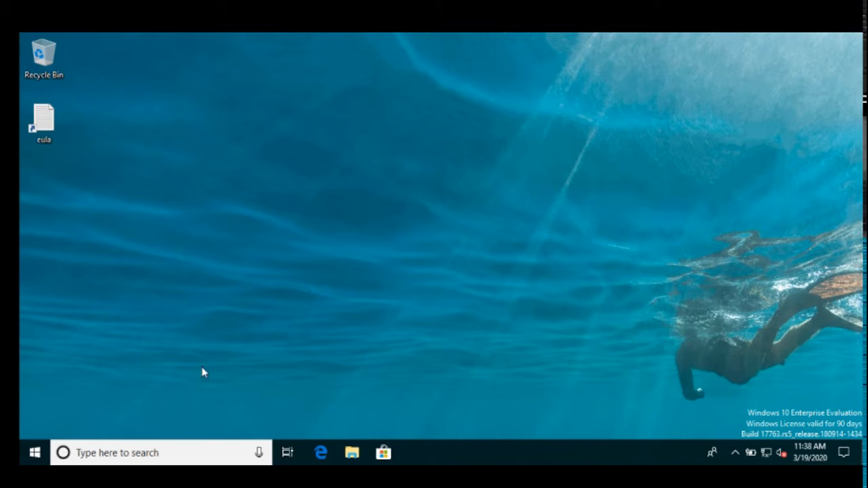
pyautogui.click(35, 454)
pyautogui.click(35, 454)
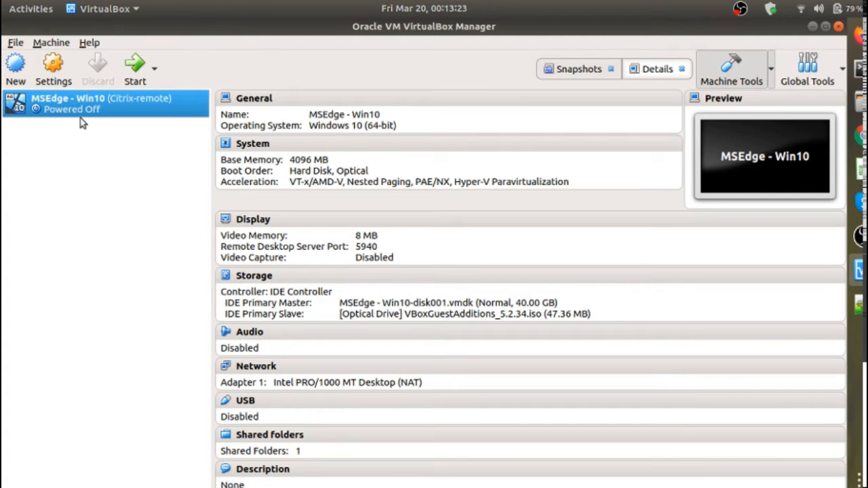
# - Add an empty optical drive to the IDE controller in the MSEdge - Win10 storage settings
pyautogui.click(55, 74)
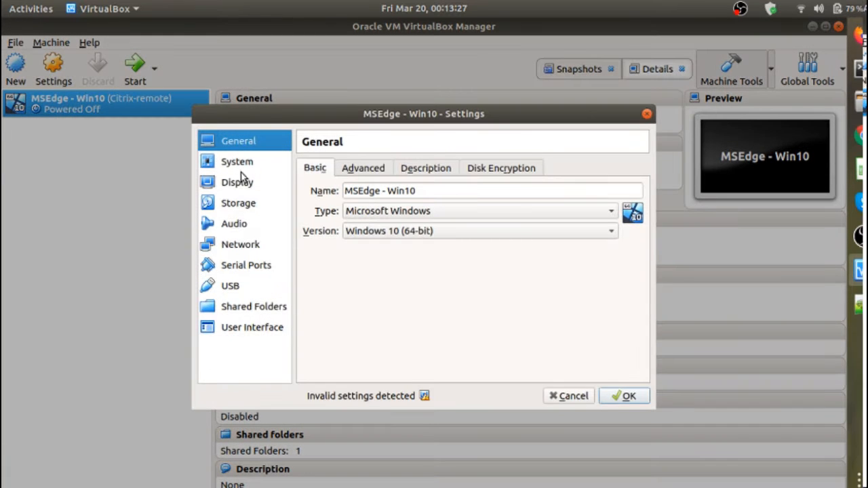
pyautogui.click(241, 204)
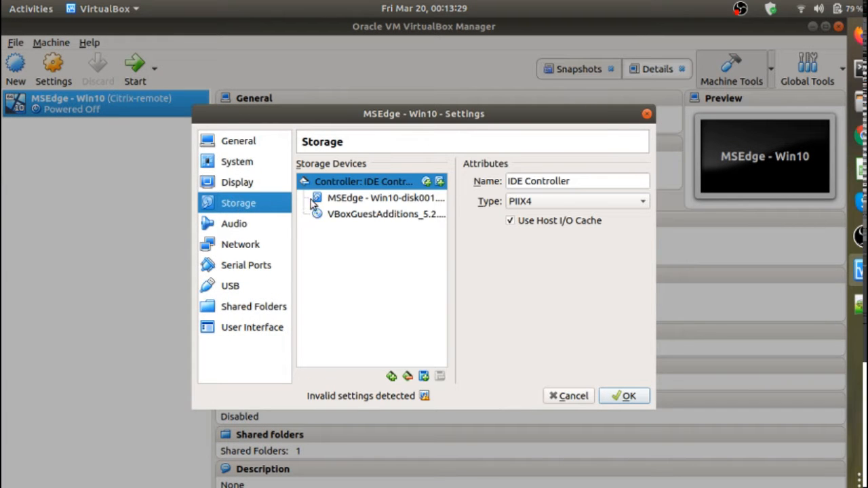
pyautogui.click(396, 217)
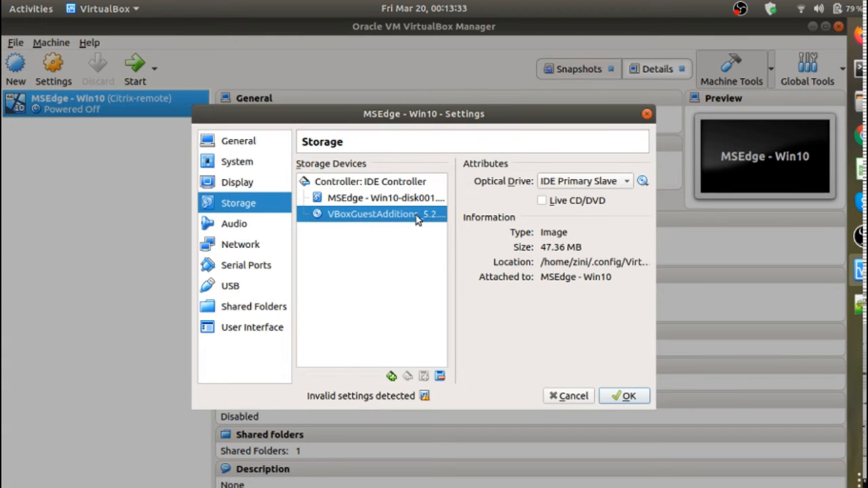
pyautogui.click(385, 182)
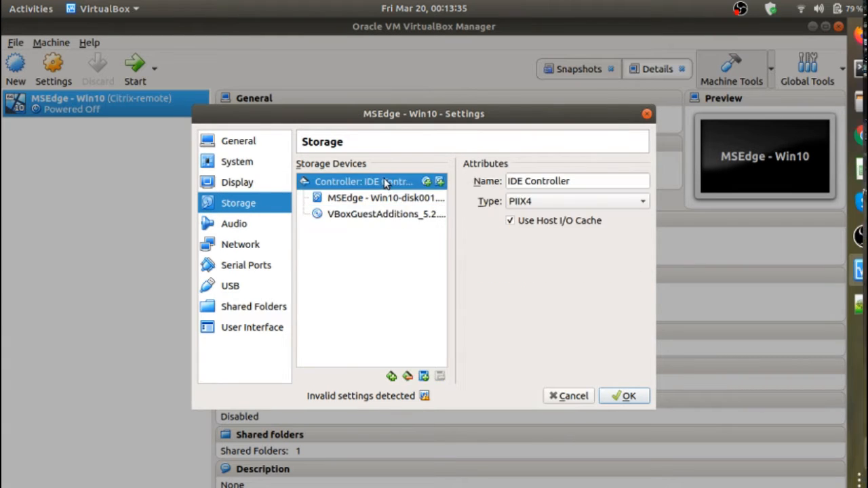
pyautogui.click(427, 183)
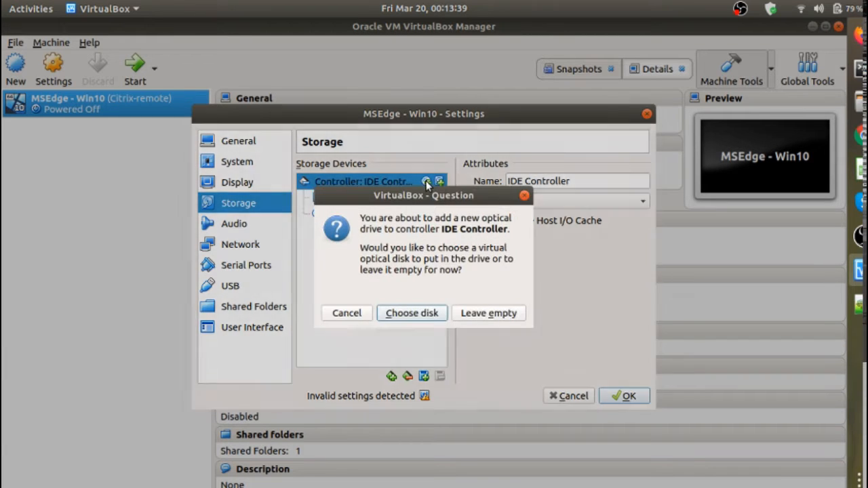
pyautogui.click(480, 314)
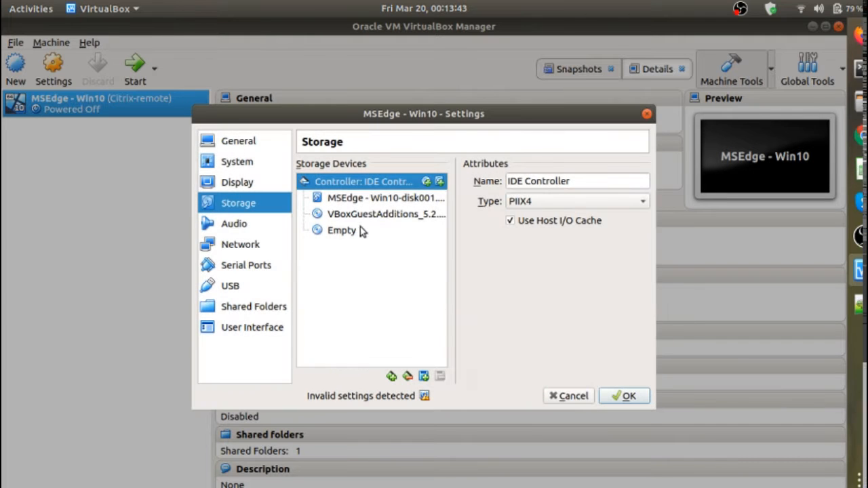
# - Remove the empty optical drive from the IDE controller, keeping the VBoxGuestAdditions drive, and accept the settings
pyautogui.click(365, 215)
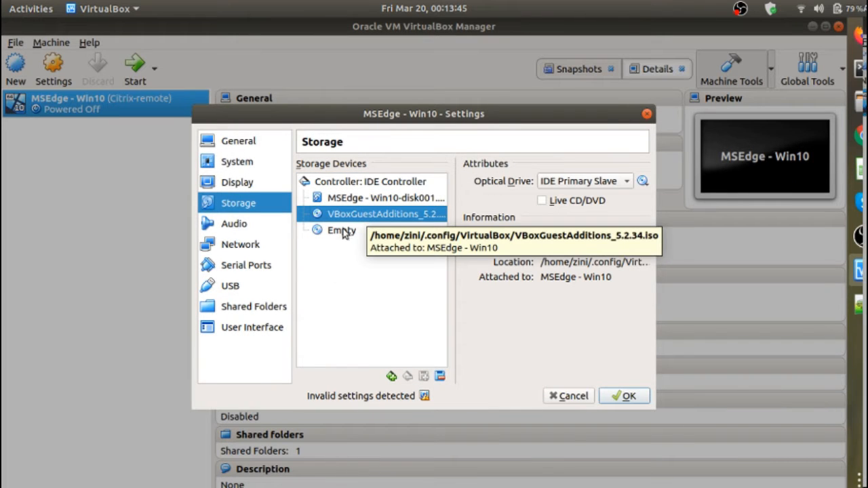
pyautogui.click(344, 231)
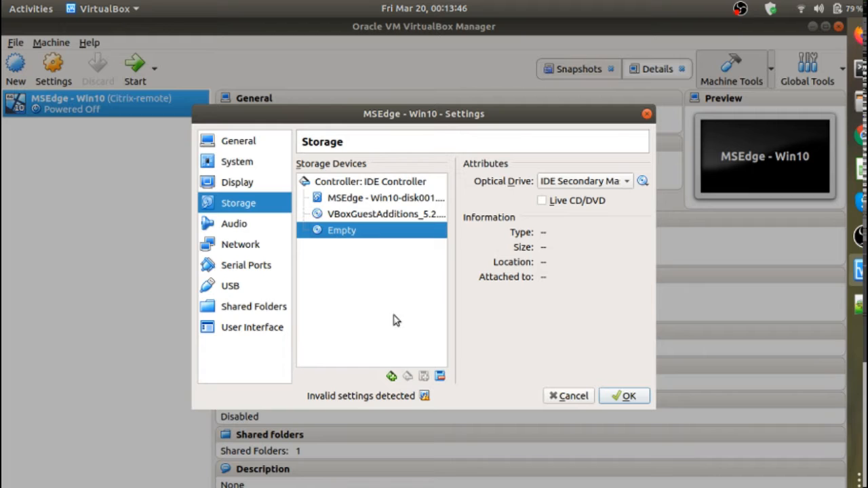
pyautogui.click(440, 377)
pyautogui.click(640, 399)
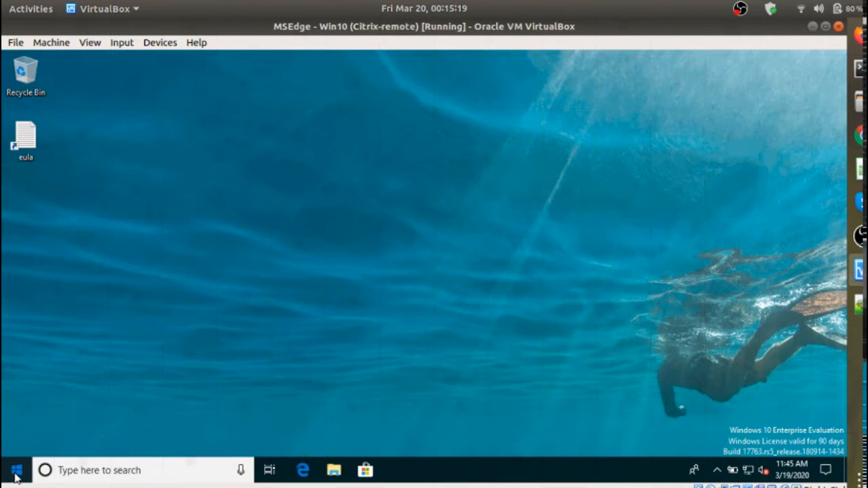
# - Insert the Guest Additions CD image into the running virtual machine and check its optical drive options
pyautogui.click(16, 475)
pyautogui.click(16, 475)
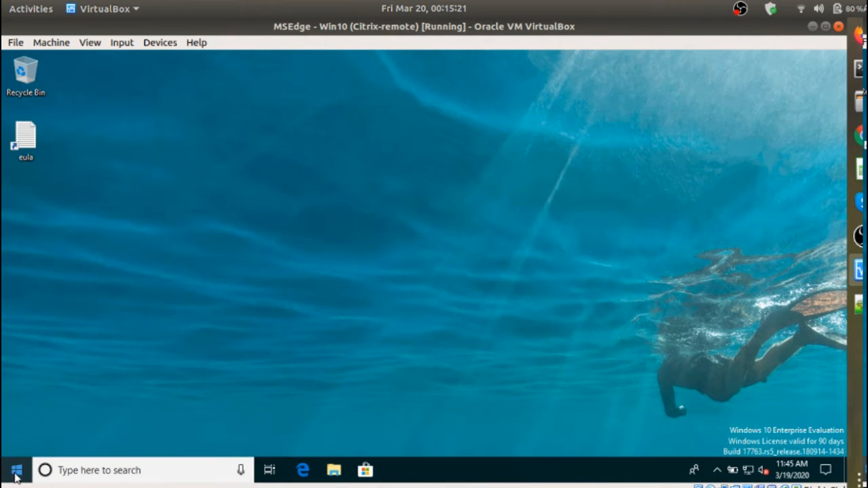
pyautogui.click(159, 46)
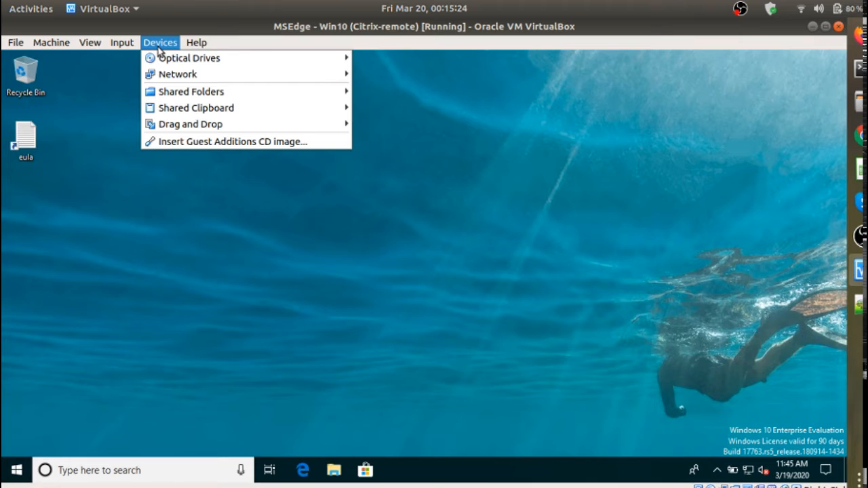
pyautogui.click(262, 144)
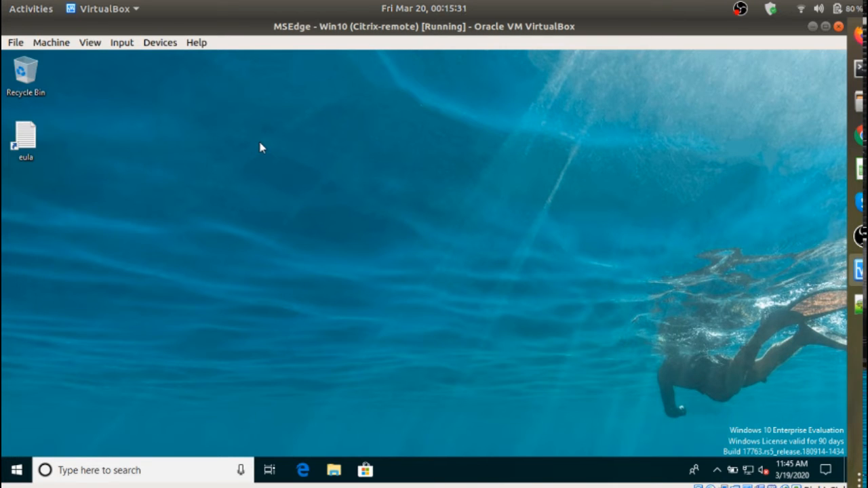
pyautogui.click(163, 43)
pyautogui.moveTo(170, 58)
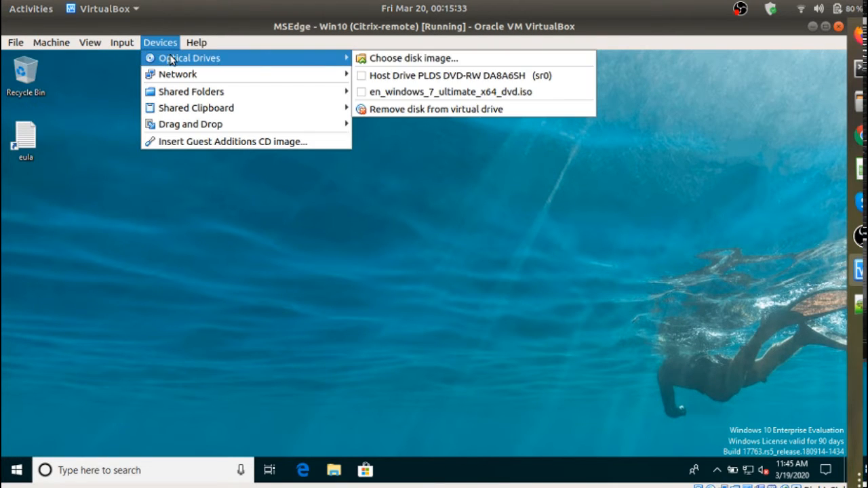
pyautogui.click(426, 186)
# - Switch the virtual machine to full-screen mode and close the Guest Additions CD folder window
pyautogui.click(100, 45)
pyautogui.click(105, 56)
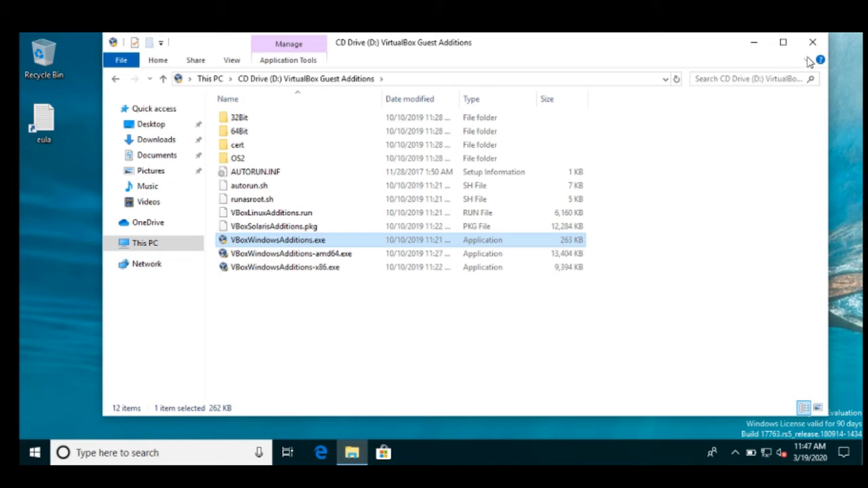
pyautogui.click(812, 42)
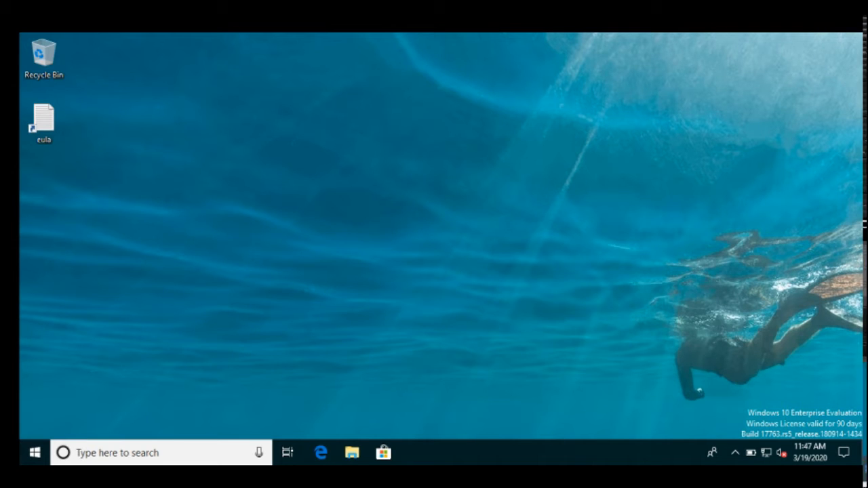
# - Toggle full-screen mode off and on again, finishing with the virtual machine back in its normal window
pyautogui.moveTo(442, 487)
pyautogui.hotkey('ctrl', 'f')
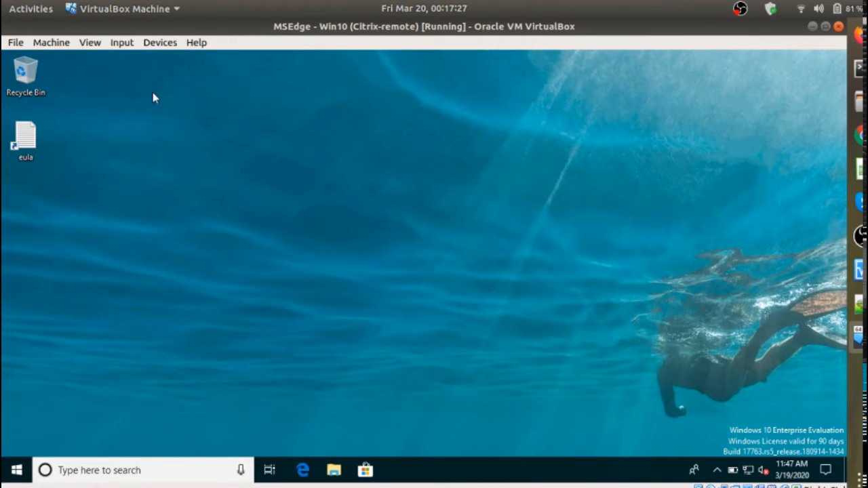
pyautogui.click(90, 42)
pyautogui.click(101, 58)
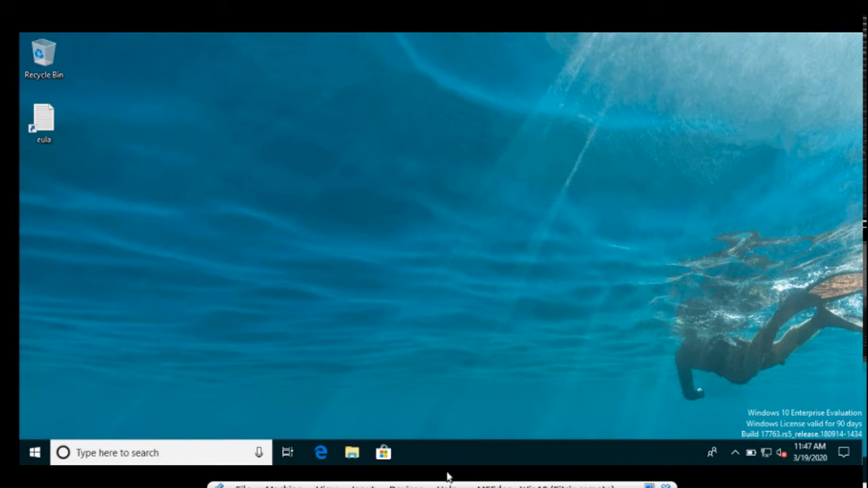
pyautogui.hotkey('ctrl', 'f')
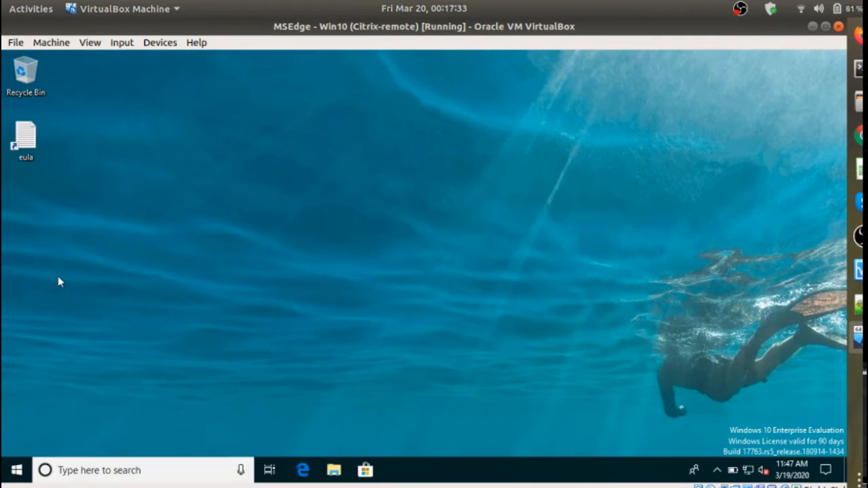
# - Run VBoxWindowsAdditions-amd64.exe from the VirtualBox Guest Additions CD drive in the guest and allow it to make changes
pyautogui.click(335, 470)
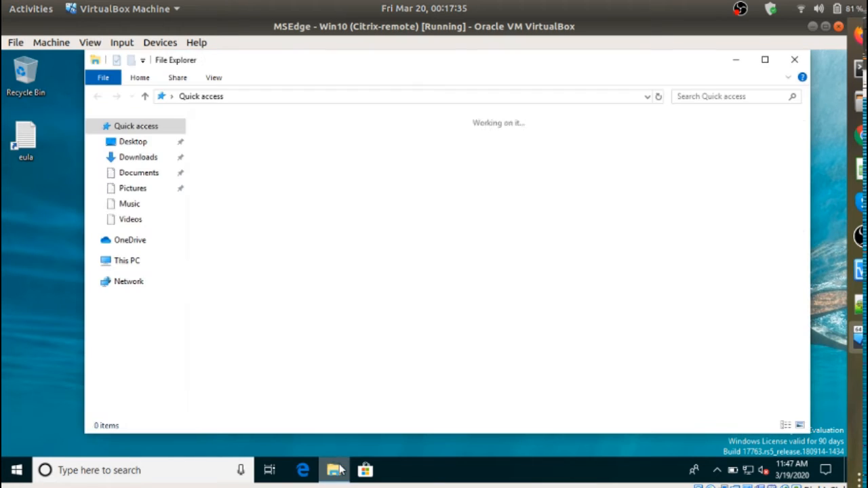
pyautogui.click(134, 262)
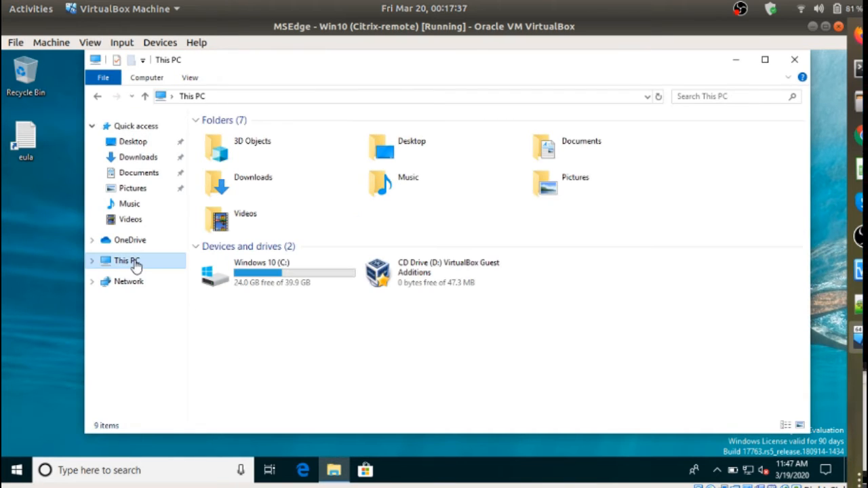
pyautogui.click(430, 282)
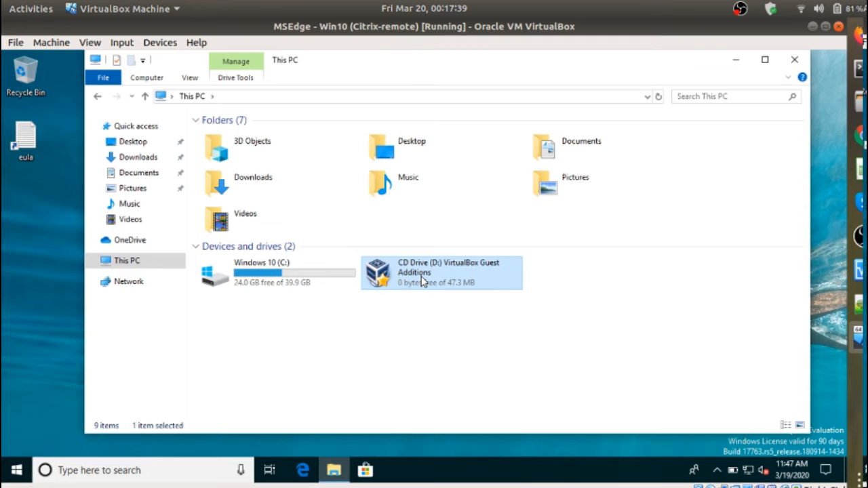
pyautogui.doubleClick(422, 281)
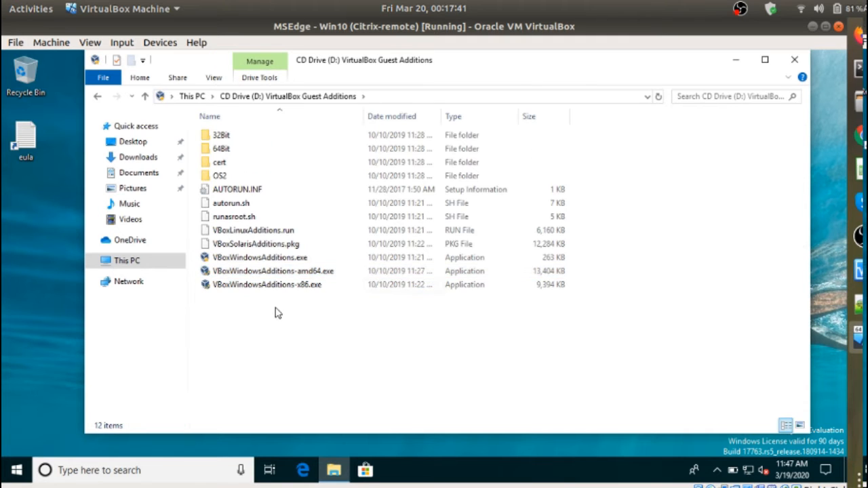
pyautogui.doubleClick(278, 271)
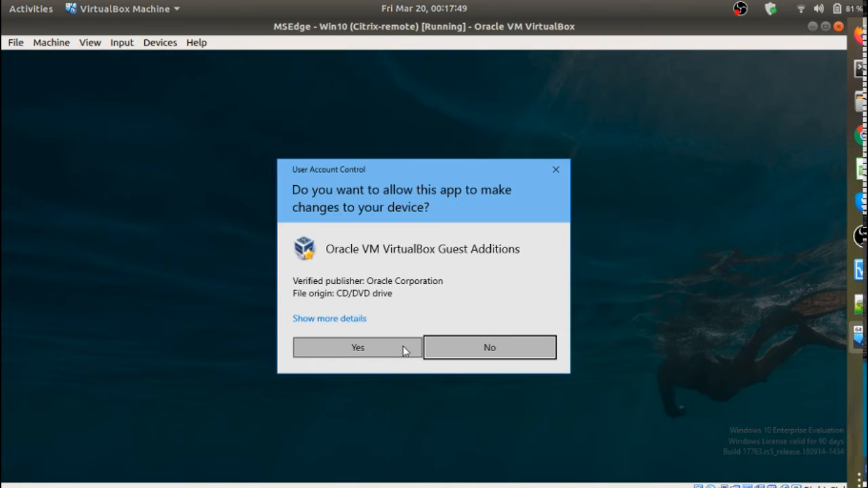
pyautogui.click(391, 351)
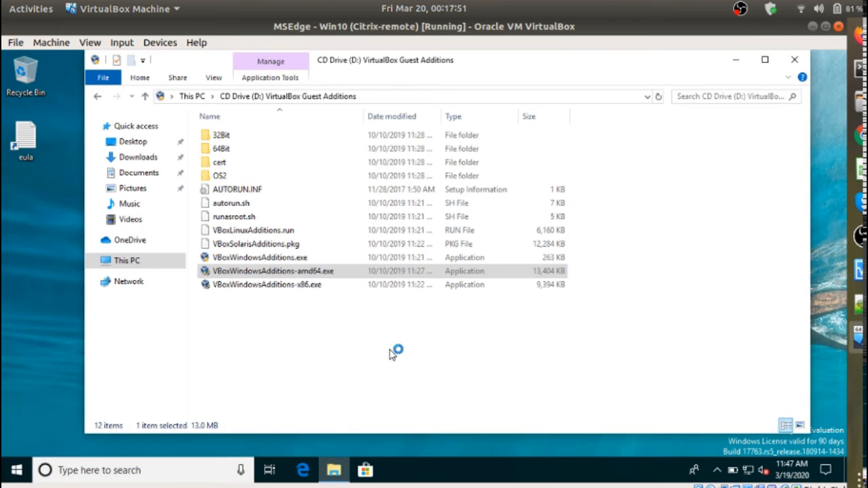
# - Install Guest Additions 5.2.34 with the default folder and components, including the Oracle Corporation device software
pyautogui.click(495, 363)
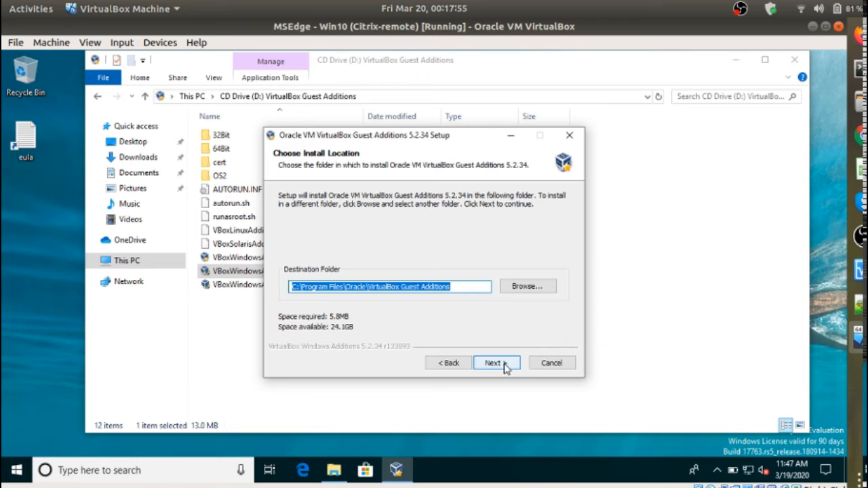
pyautogui.click(495, 363)
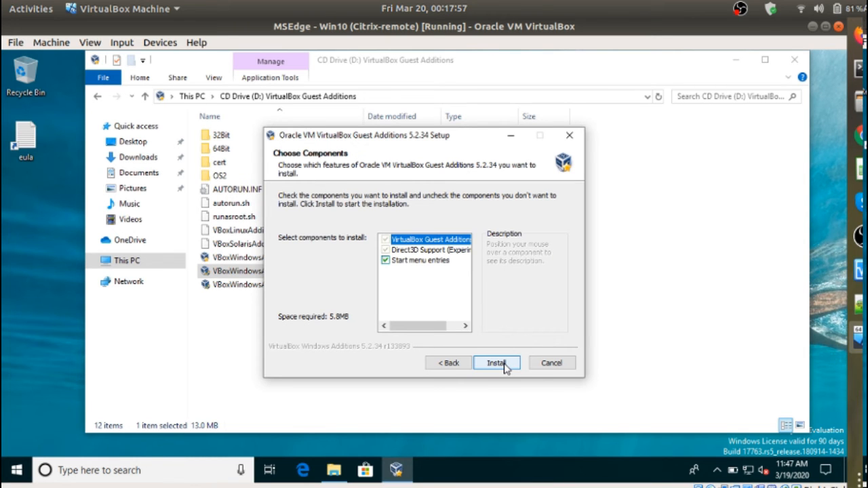
pyautogui.click(496, 363)
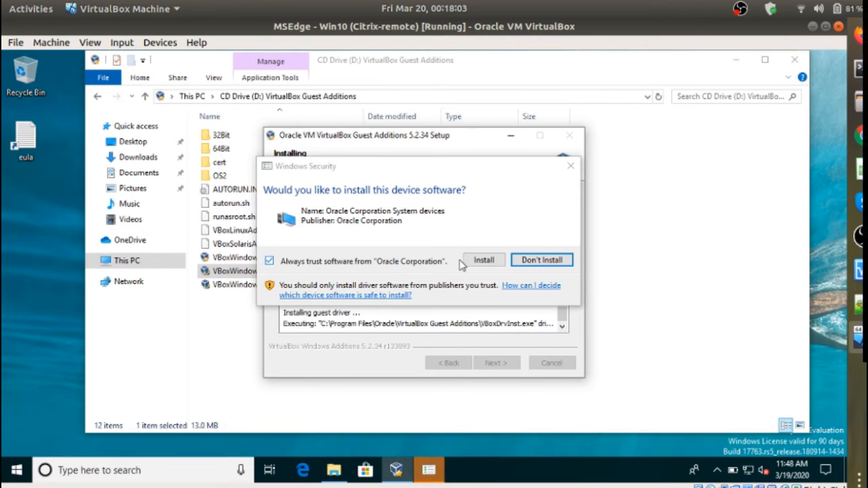
pyautogui.click(483, 260)
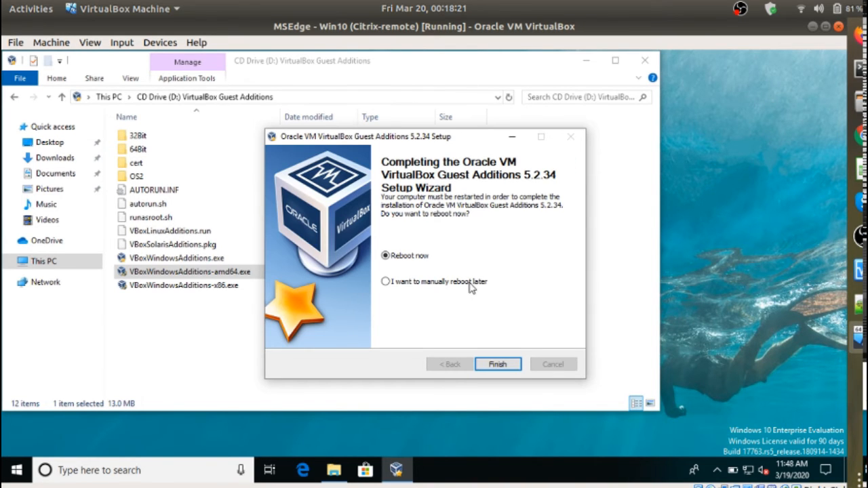
# - Finish the Guest Additions setup with the option to reboot the guest immediately
pyautogui.click(472, 287)
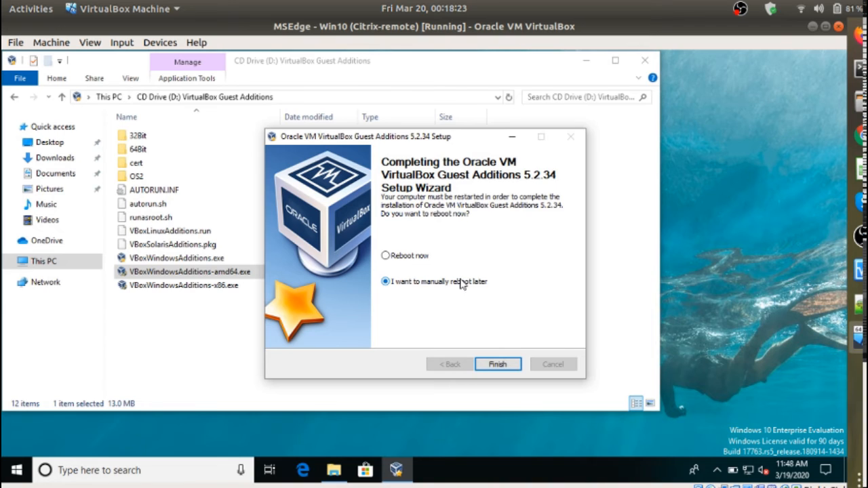
pyautogui.click(415, 257)
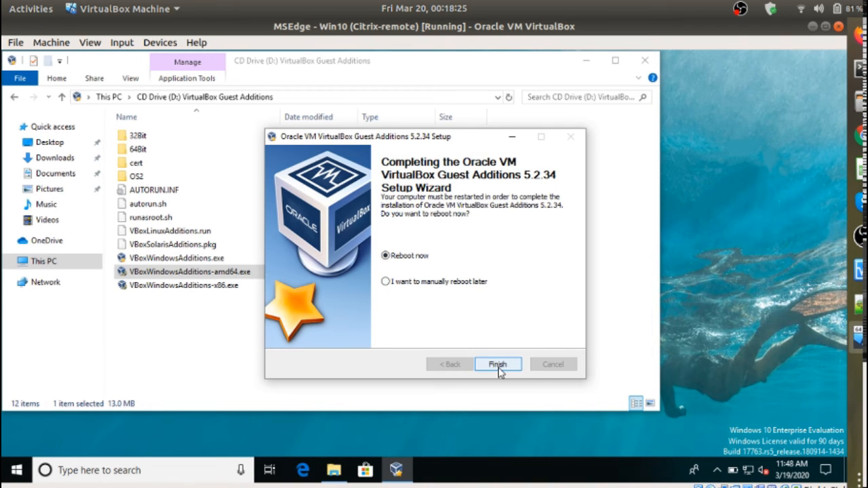
pyautogui.click(498, 366)
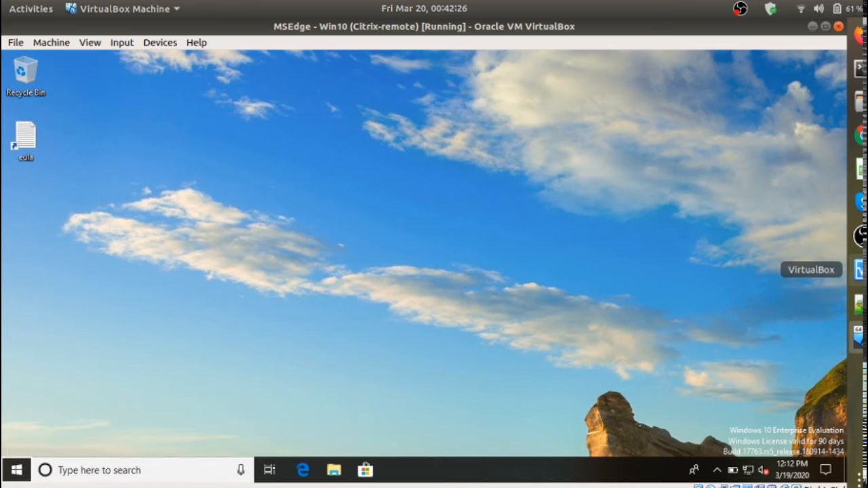
# - View the MSEdge - Win10 machine's details in Oracle VM VirtualBox Manager and return to its running window
pyautogui.click(860, 270)
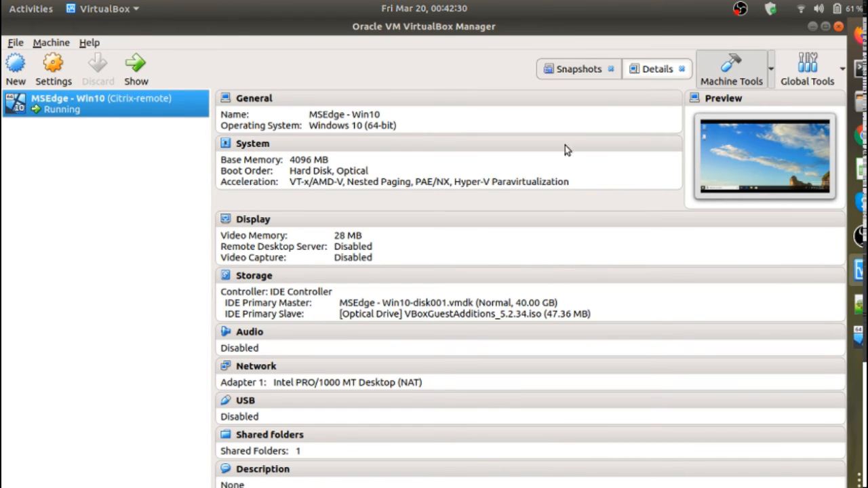
pyautogui.click(859, 337)
pyautogui.click(860, 337)
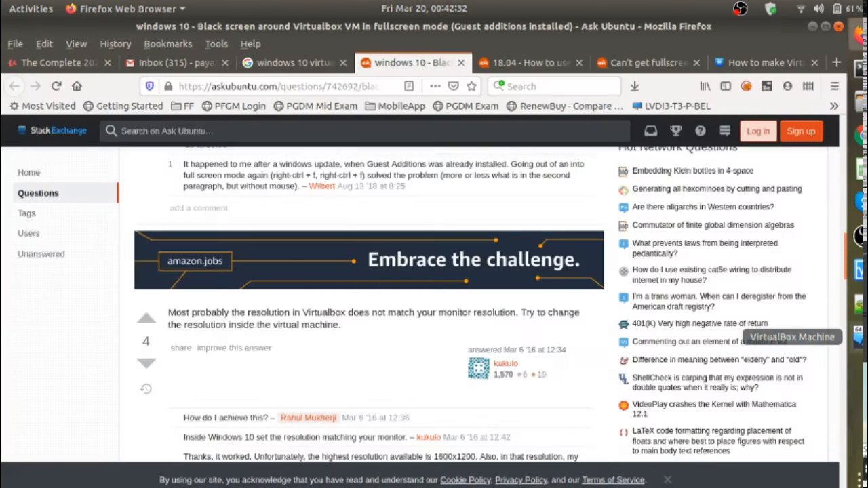
pyautogui.click(860, 337)
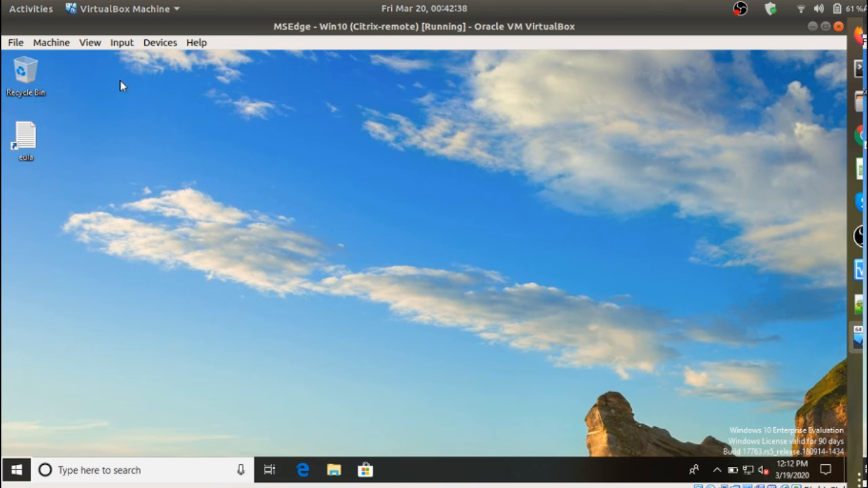
# - Switch the virtual machine to full-screen mode and check the guest display by opening and closing the Windows Start menu
pyautogui.click(90, 43)
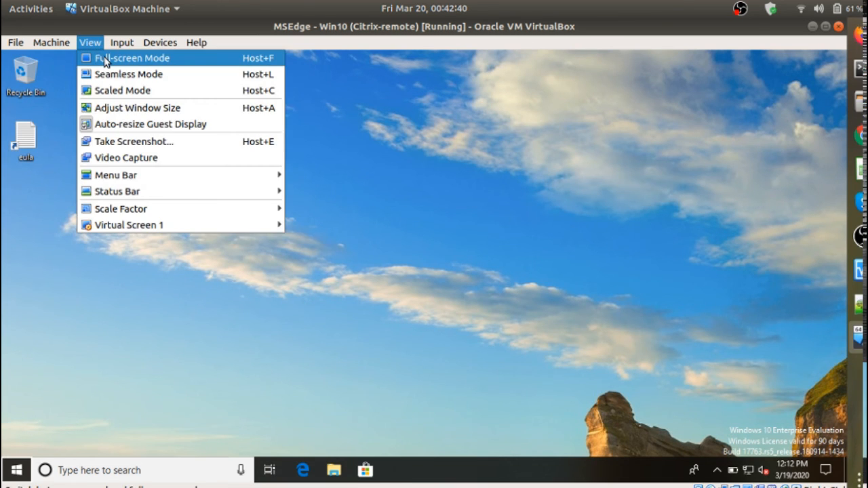
pyautogui.click(106, 60)
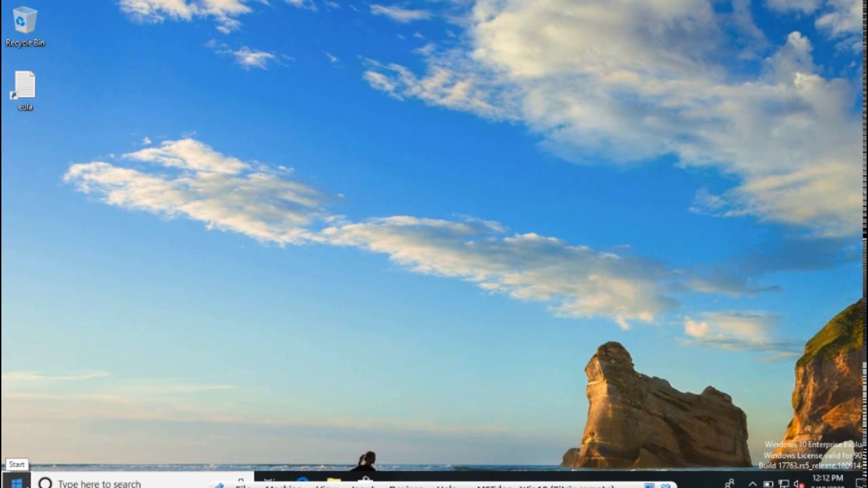
pyautogui.click(17, 483)
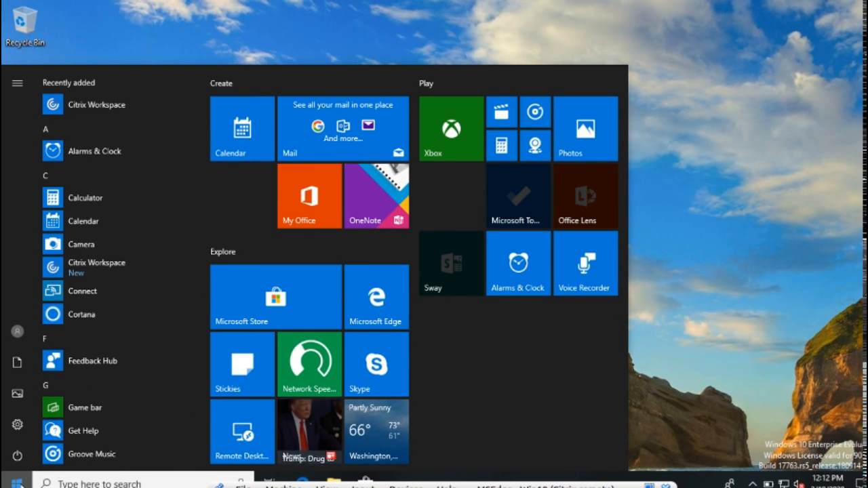
pyautogui.click(17, 483)
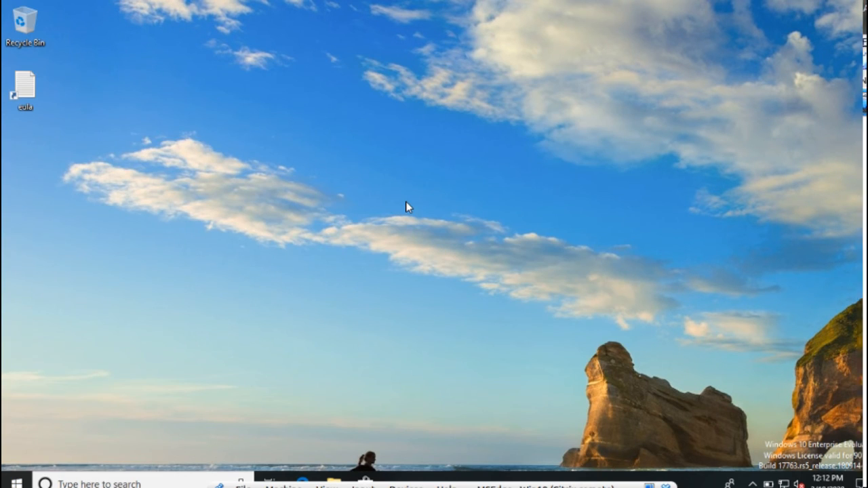